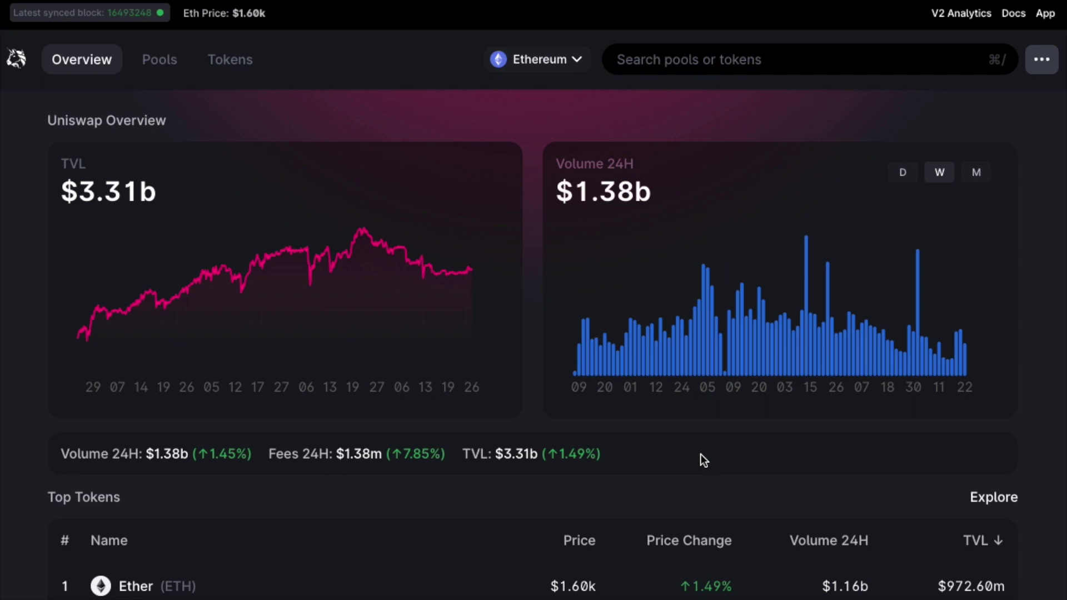
Scroll to Top Tokens and open the Ether (ETH) page showing its $1.60k price.
scroll(702, 455, "down", 4)
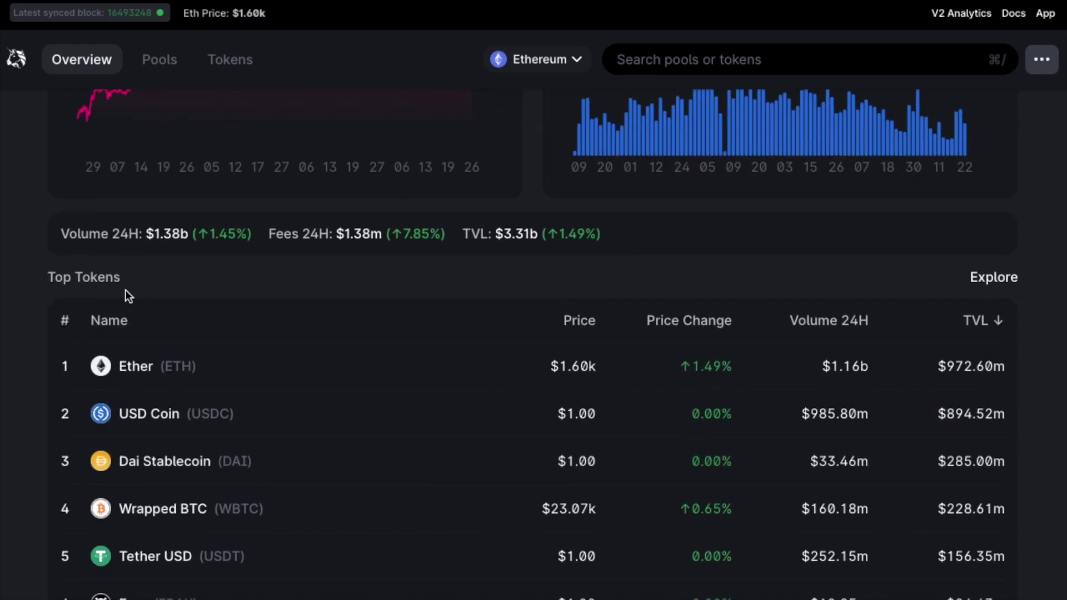
scroll(125, 288, "down", 3)
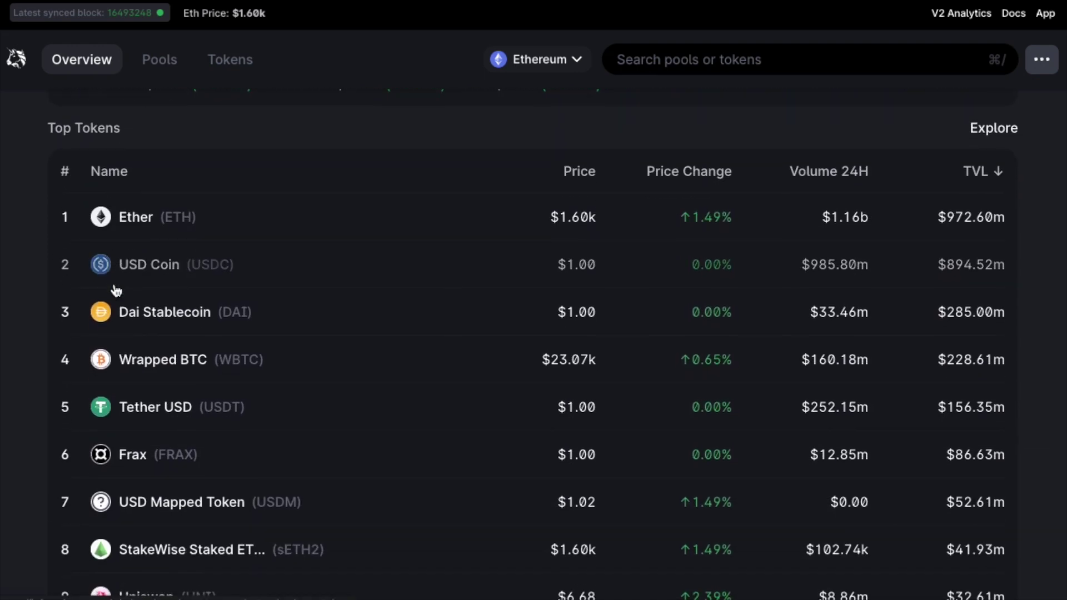
scroll(114, 289, "down", 1)
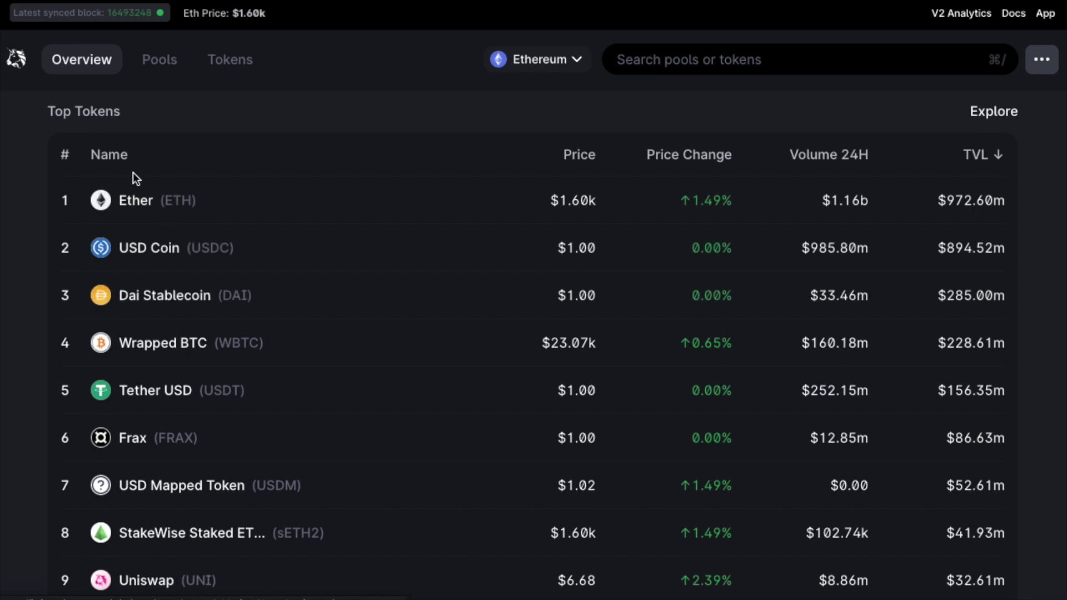
left_click(138, 204)
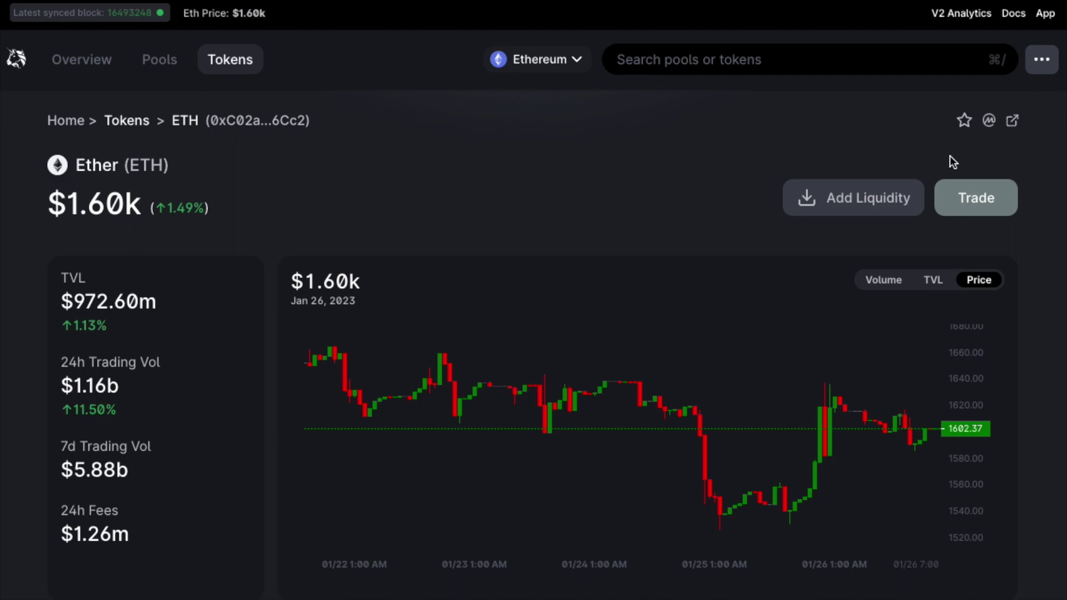
Use Trade on the ETH token page to reach the Swap page with WETH as input.
left_click(980, 201)
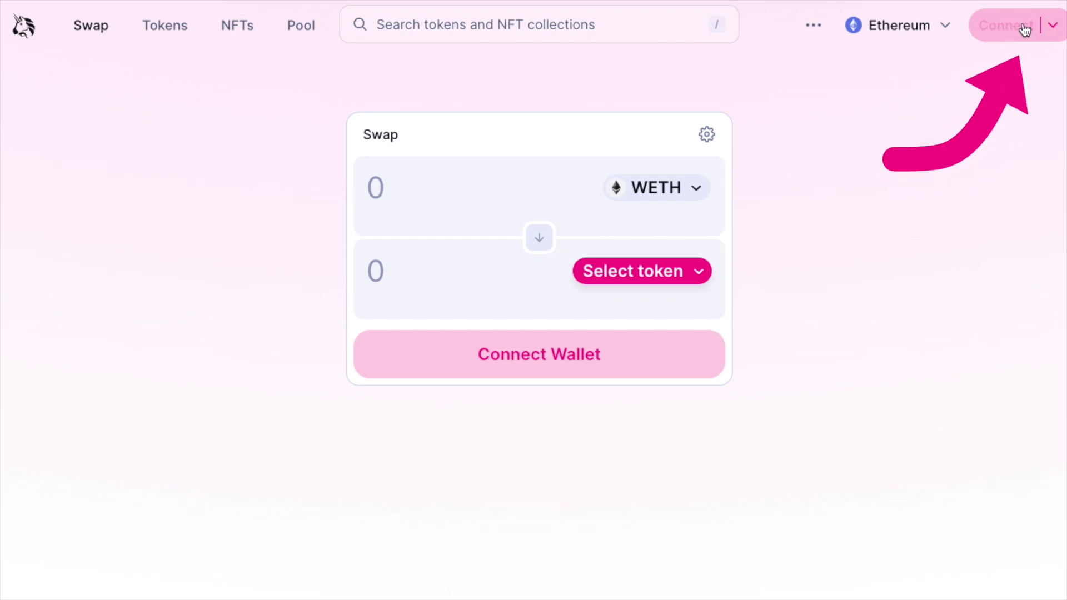
Connect the MetaMask wallet to Uniswap, approving the selected account's connection.
left_click(1022, 26)
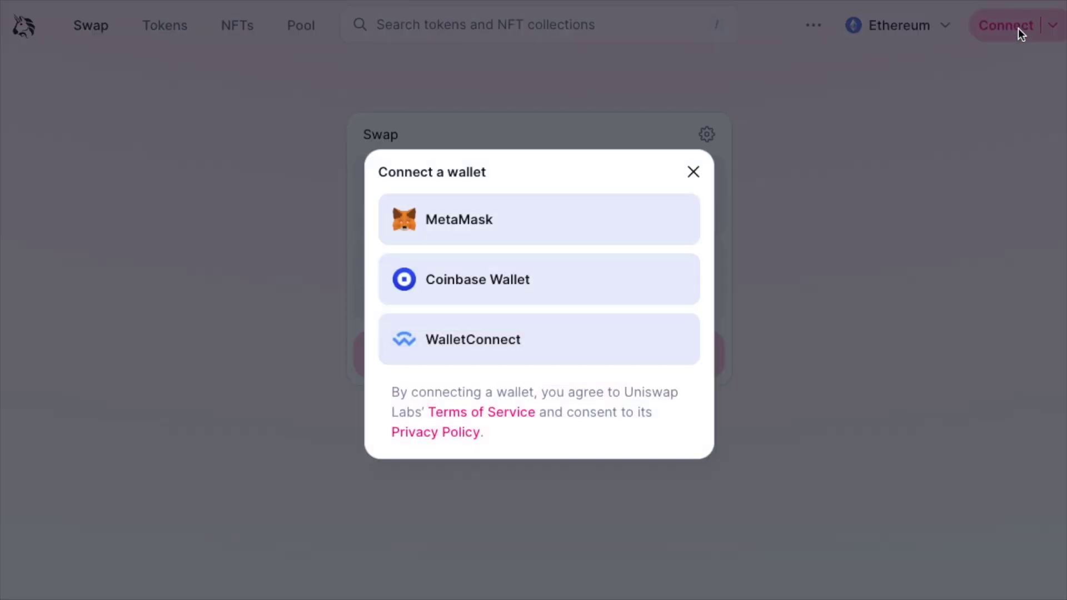
left_click(530, 225)
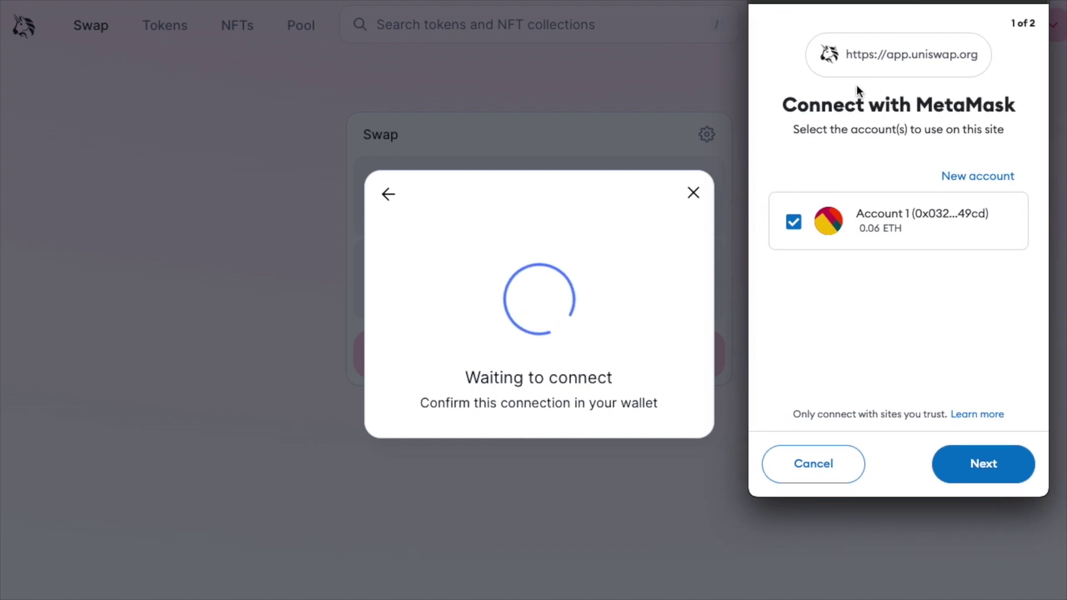
left_click(990, 471)
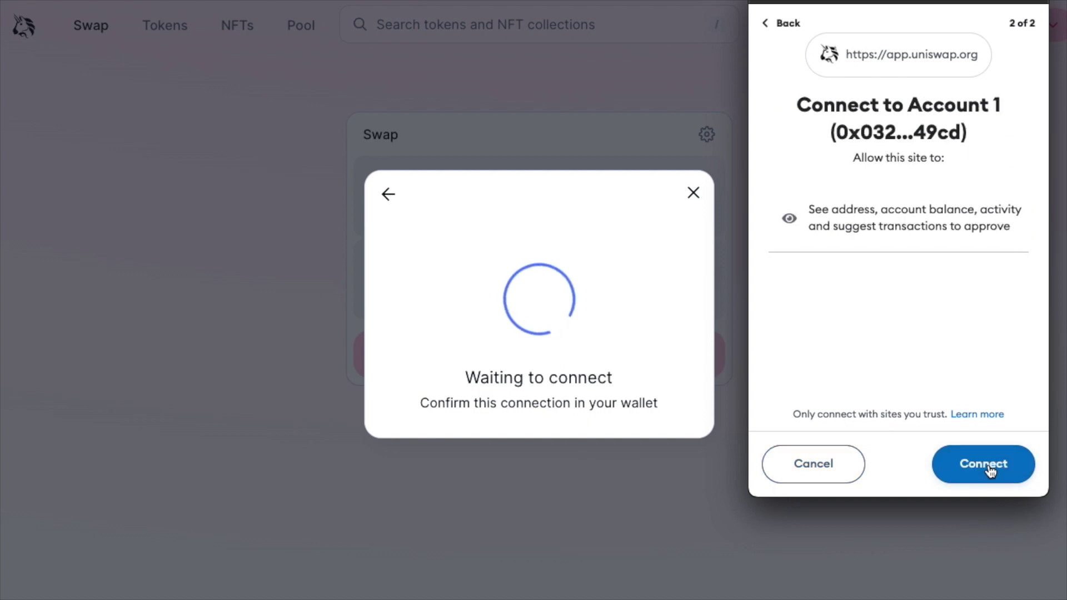
left_click(990, 470)
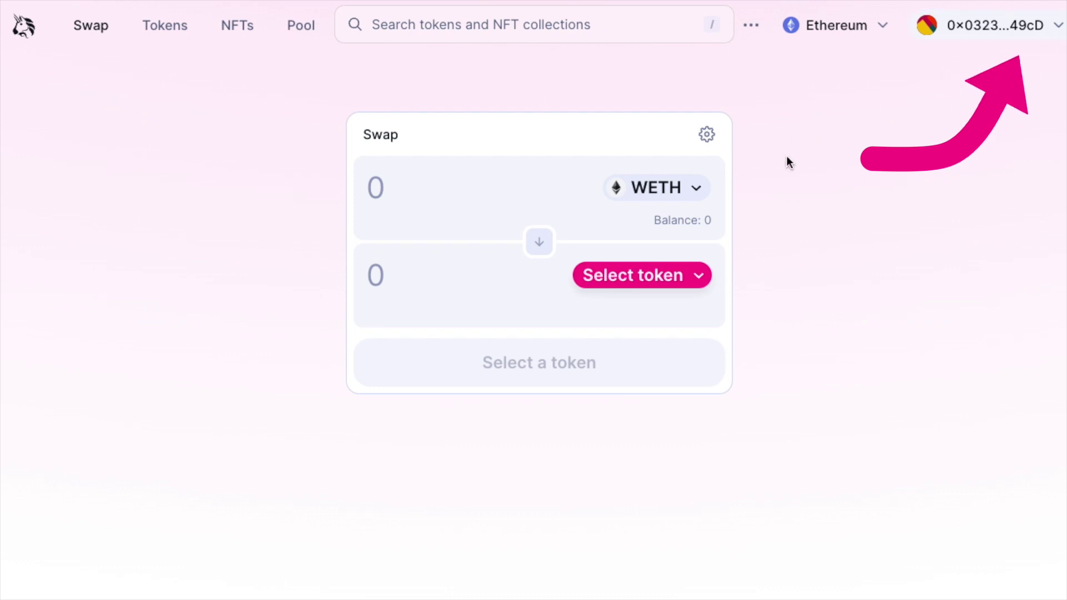
Switch the sell token from WETH to ETH (0.06 balance) and browse the receive-token list.
left_click(689, 186)
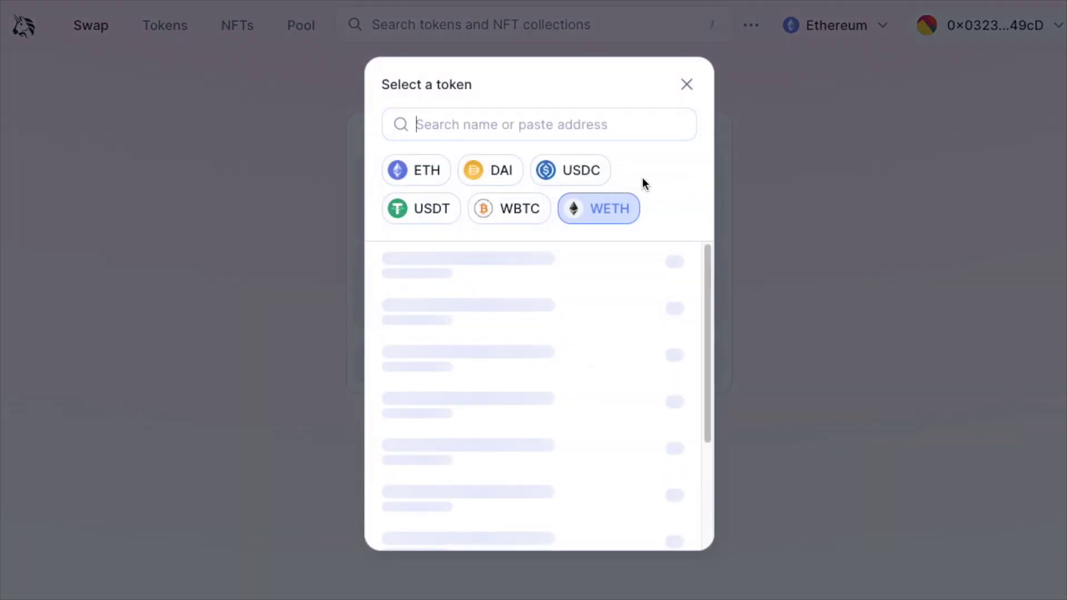
left_click(428, 173)
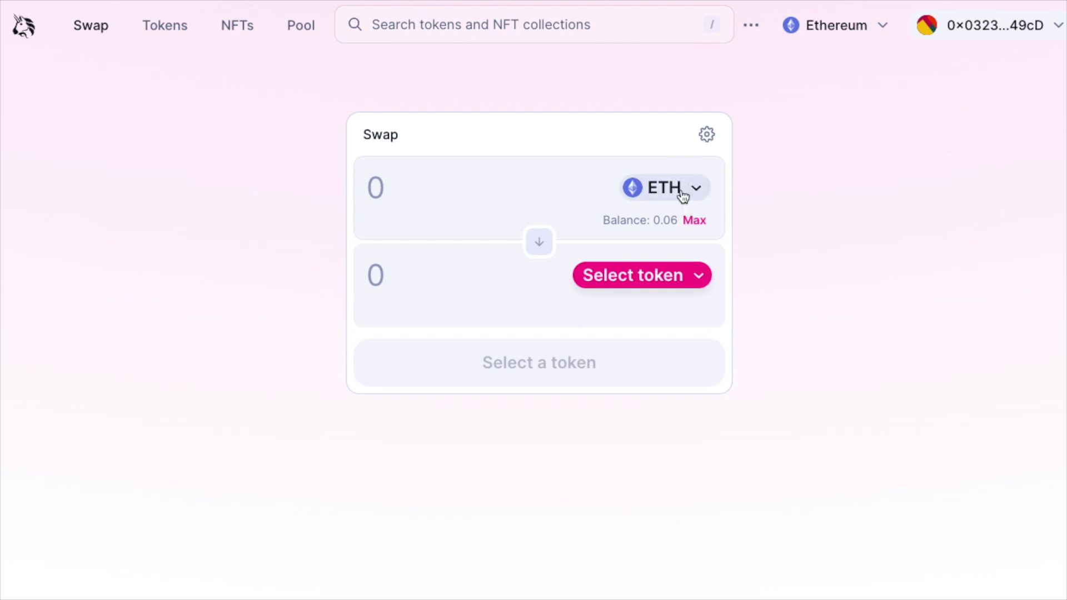
left_click(700, 277)
scroll(600, 323, "down", 1)
scroll(600, 323, "down", 10)
scroll(597, 309, "down", 5)
scroll(598, 307, "up", 15)
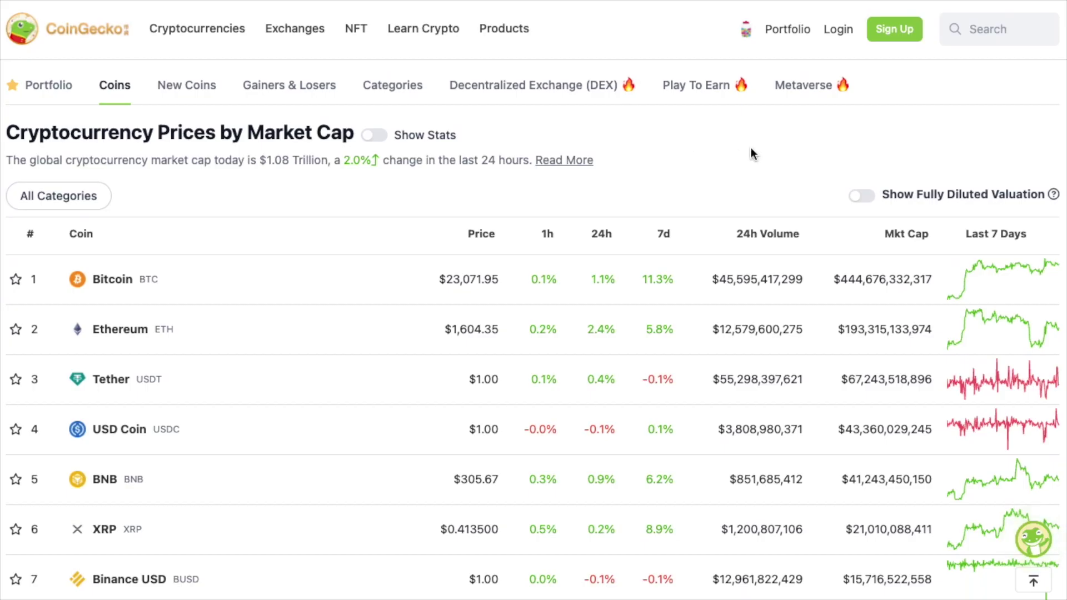
Search CoinGecko for 'un' and open the Uniswap (UNI) page down to its contract address.
left_click(998, 33)
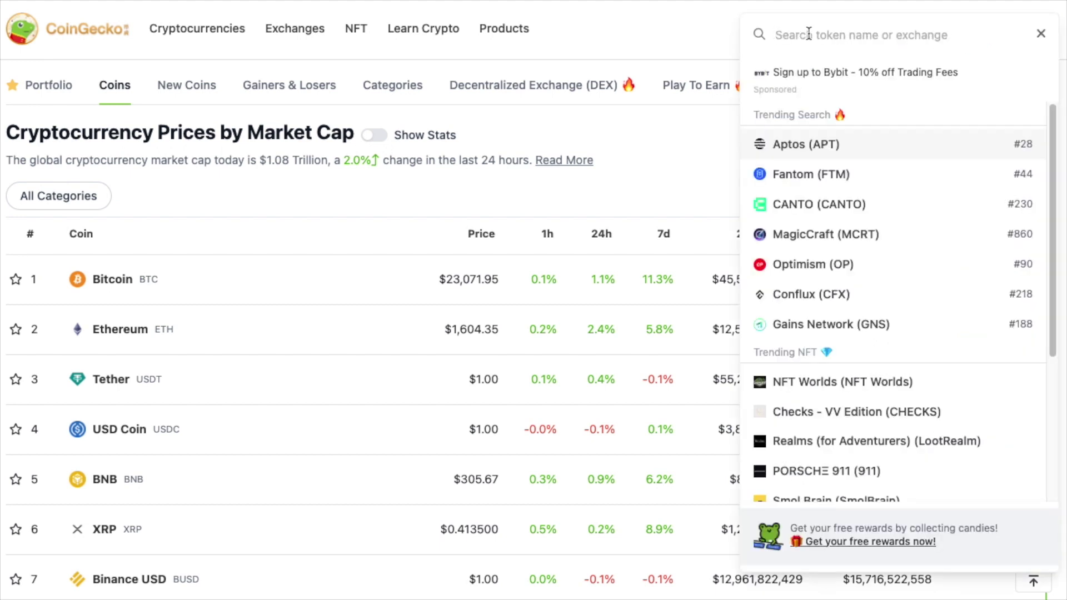
type("uni")
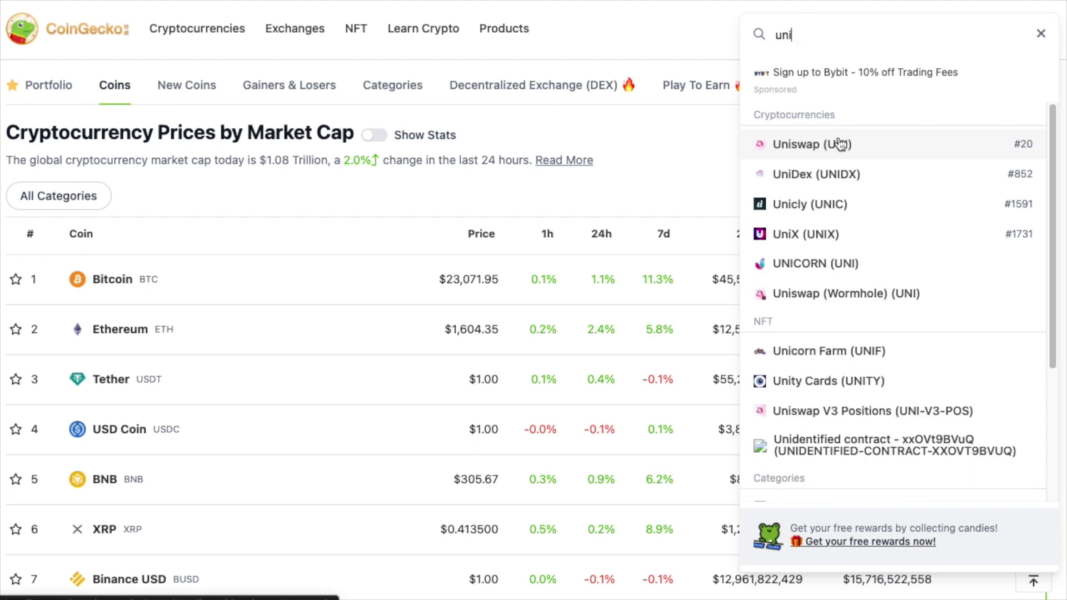
left_click(840, 144)
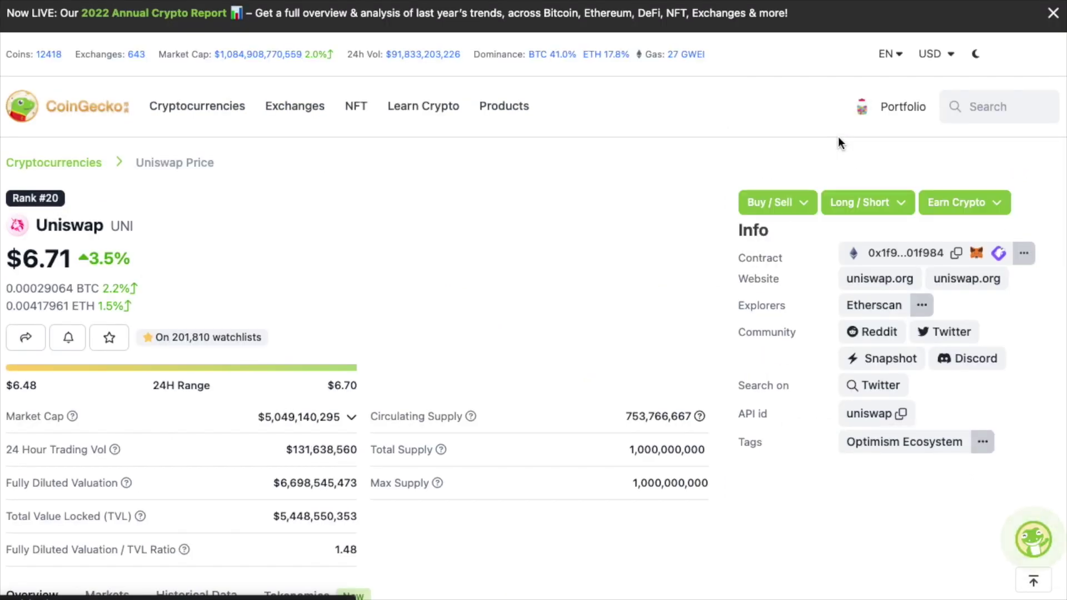
scroll(261, 269, "down", 3)
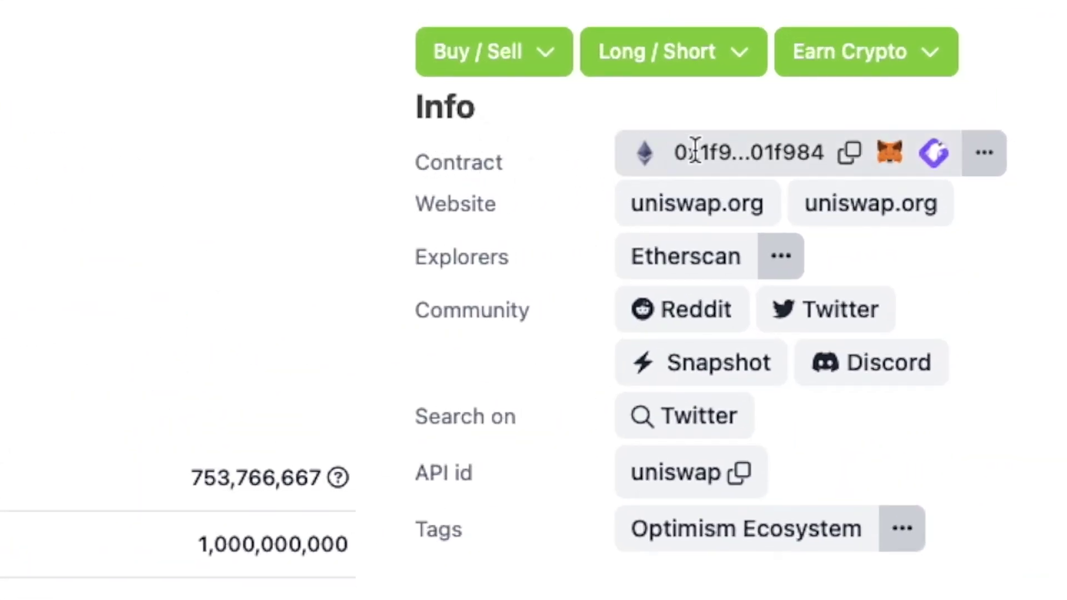
Copy UNI's contract address and paste it into the receive-token search to select UNI.
left_click(850, 160)
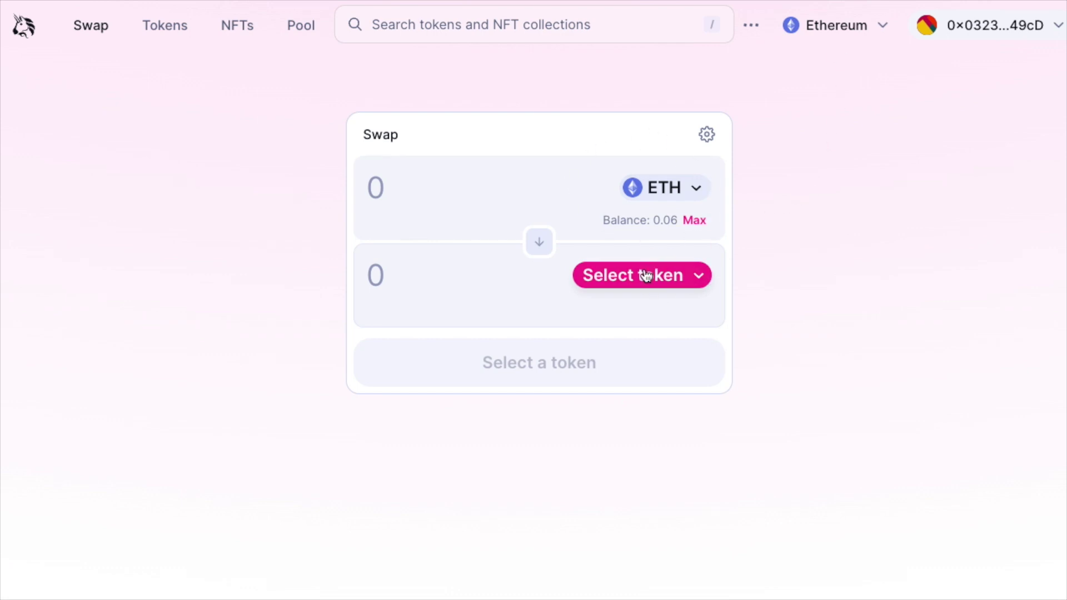
left_click(611, 282)
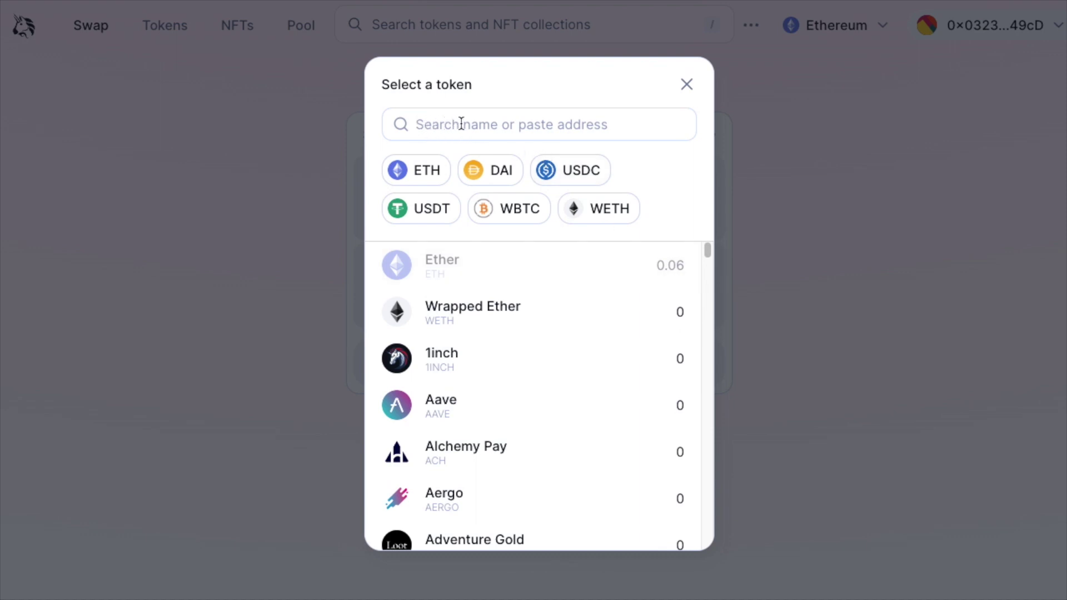
right_click(461, 123)
left_click(500, 245)
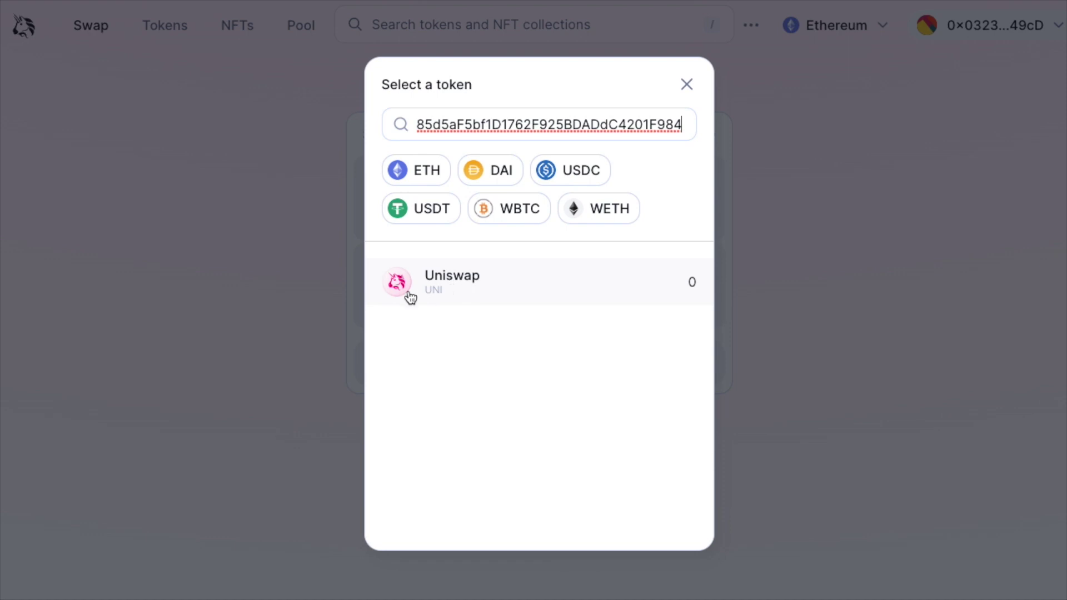
left_click(481, 280)
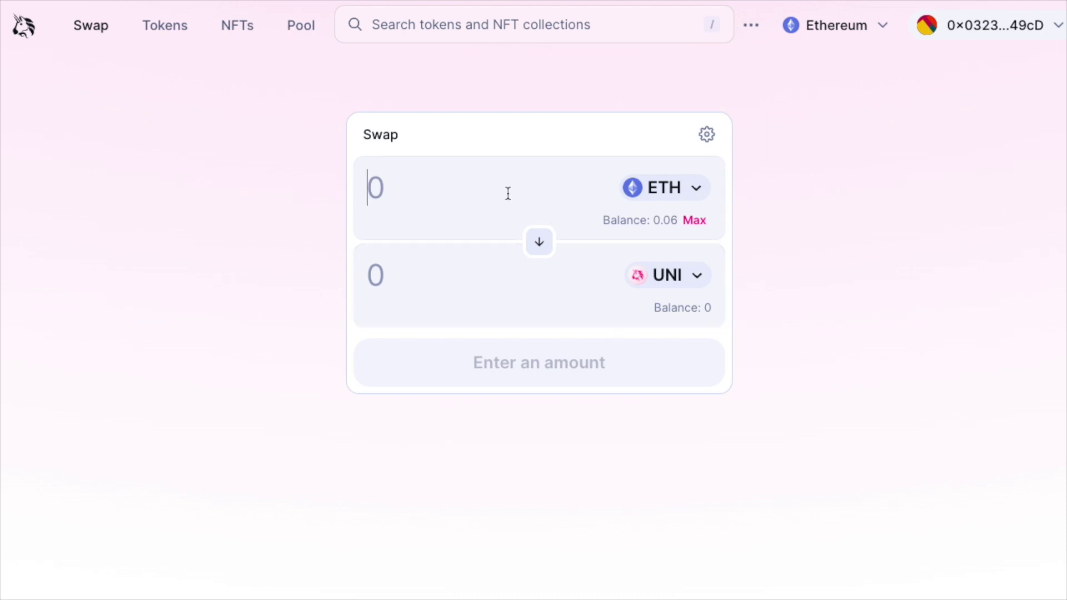
Enter 0.03 ETH for about 7.196 UNI, confirm the swap, and leave the wallet request unapproved.
type("0.0")
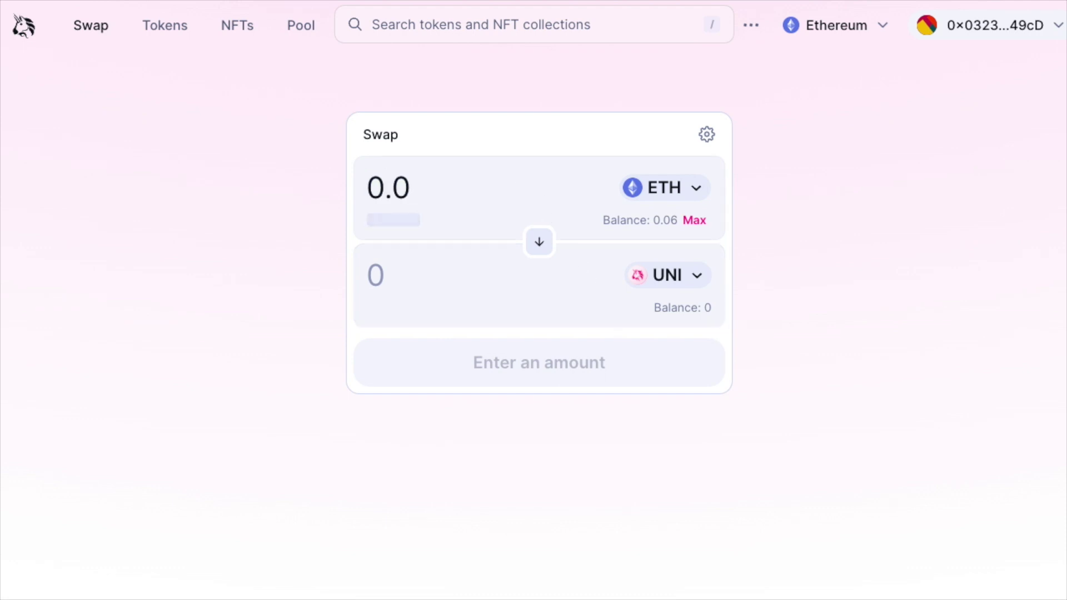
type("3")
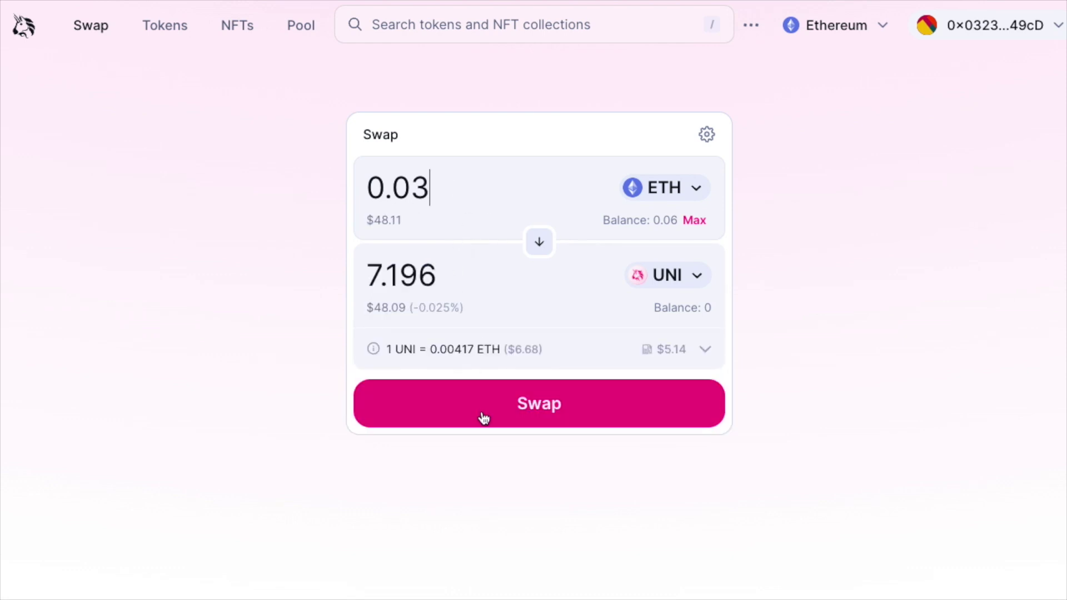
left_click(546, 411)
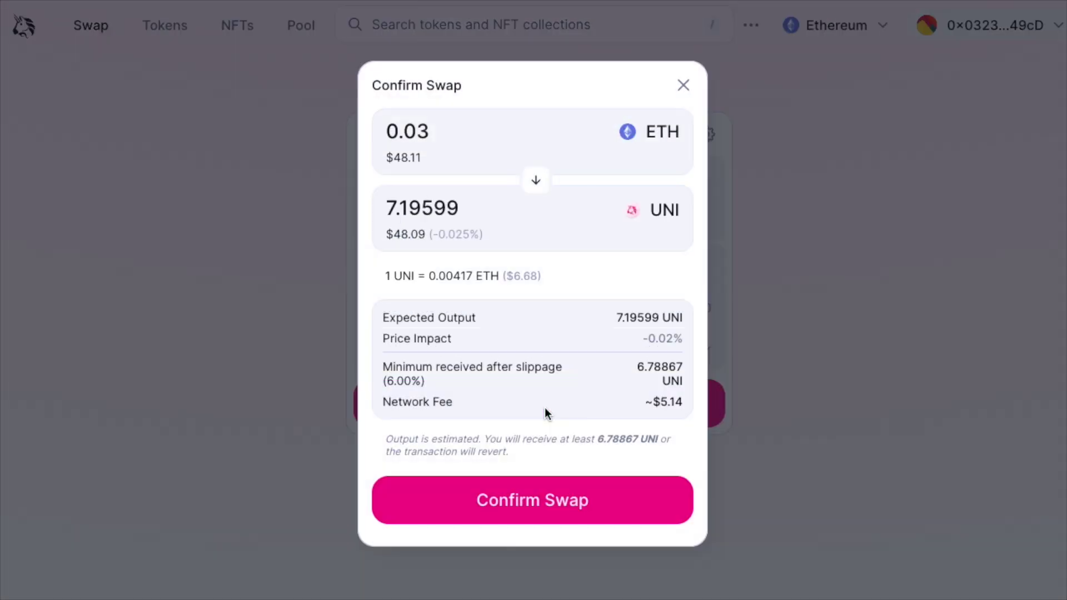
left_click(568, 499)
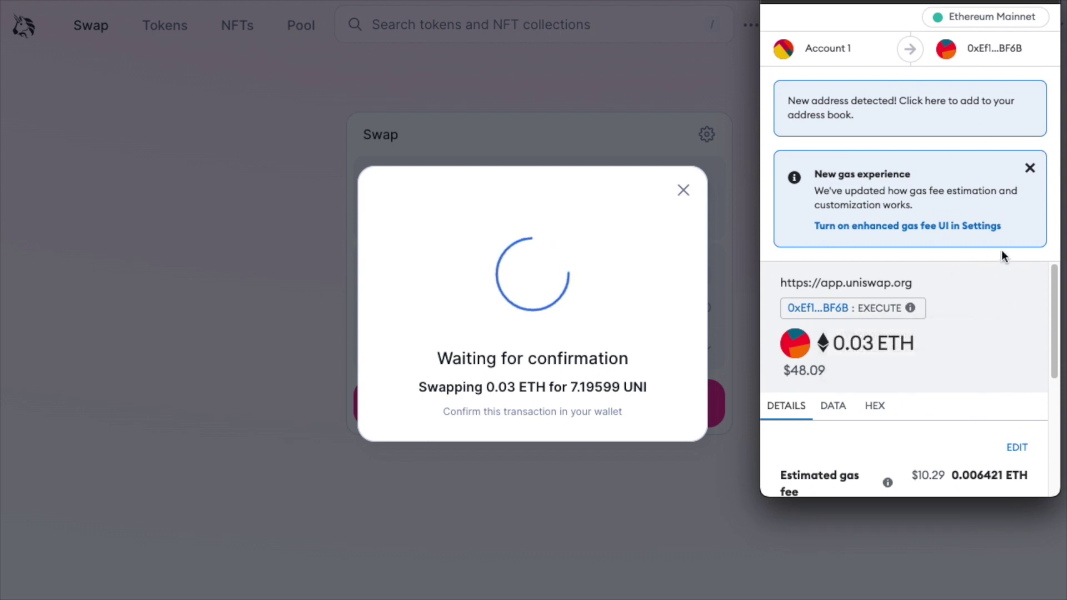
scroll(1001, 287, "down", 1)
scroll(1001, 287, "down", 5)
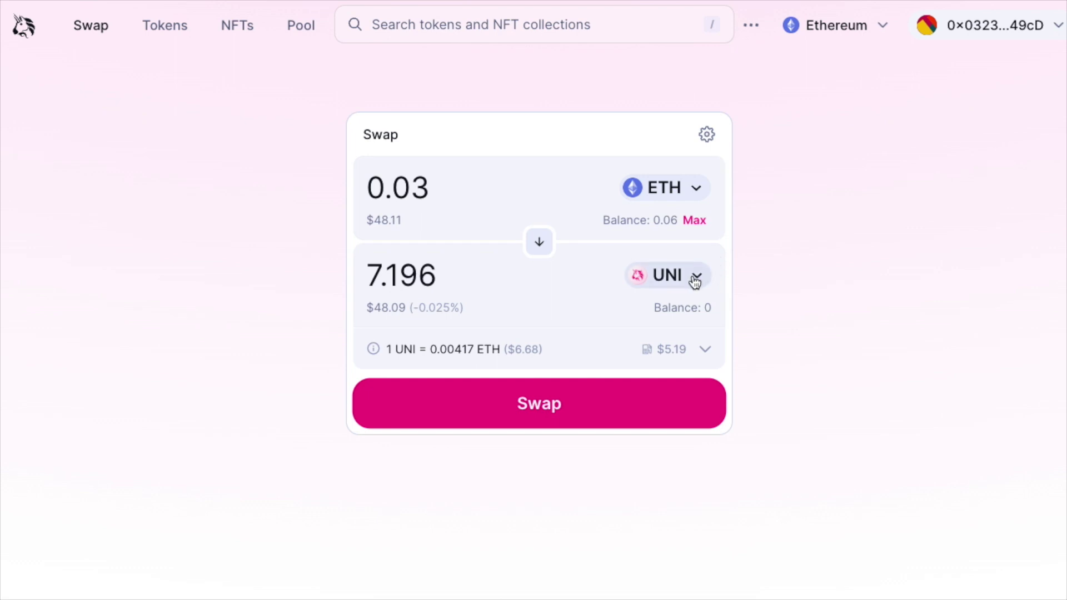
Switch the receive token to USDC and change the amount to 0.04 ETH.
left_click(696, 283)
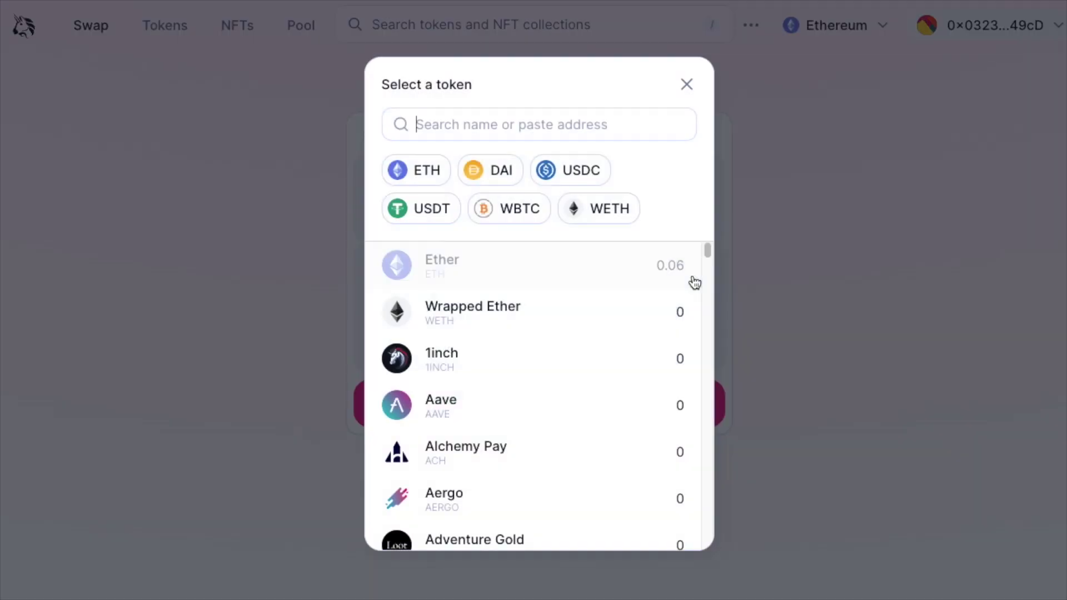
left_click(575, 175)
left_click(520, 194)
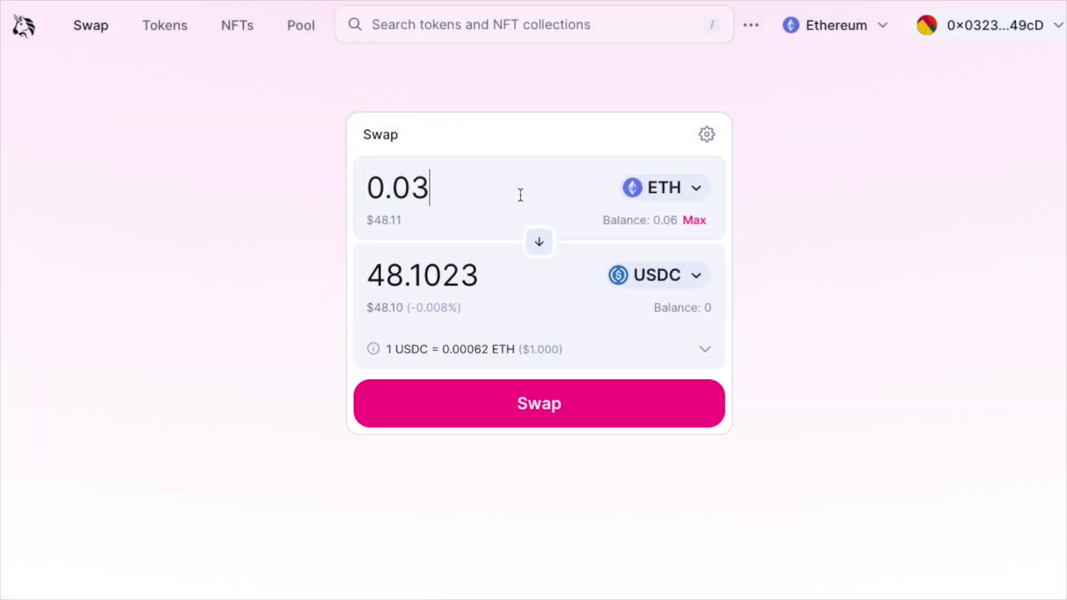
key("BackSpace")
type("4")
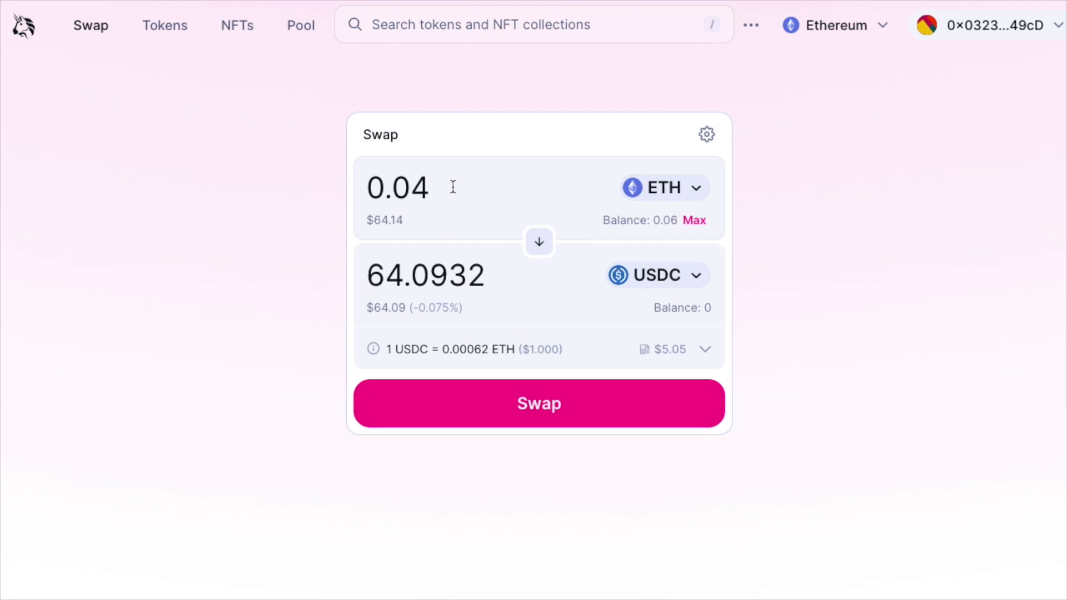
Review and confirm the 0.04 ETH for 64.0932 USDC swap, sending it to MetaMask.
left_click(543, 408)
left_click(562, 499)
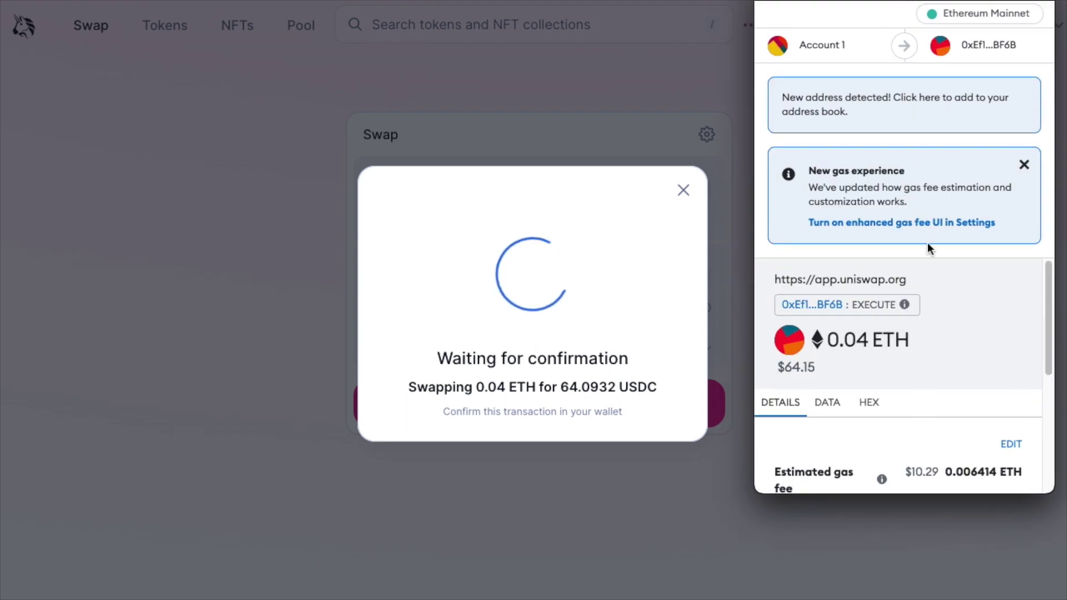
scroll(932, 359, "down", 1)
scroll(932, 366, "down", 5)
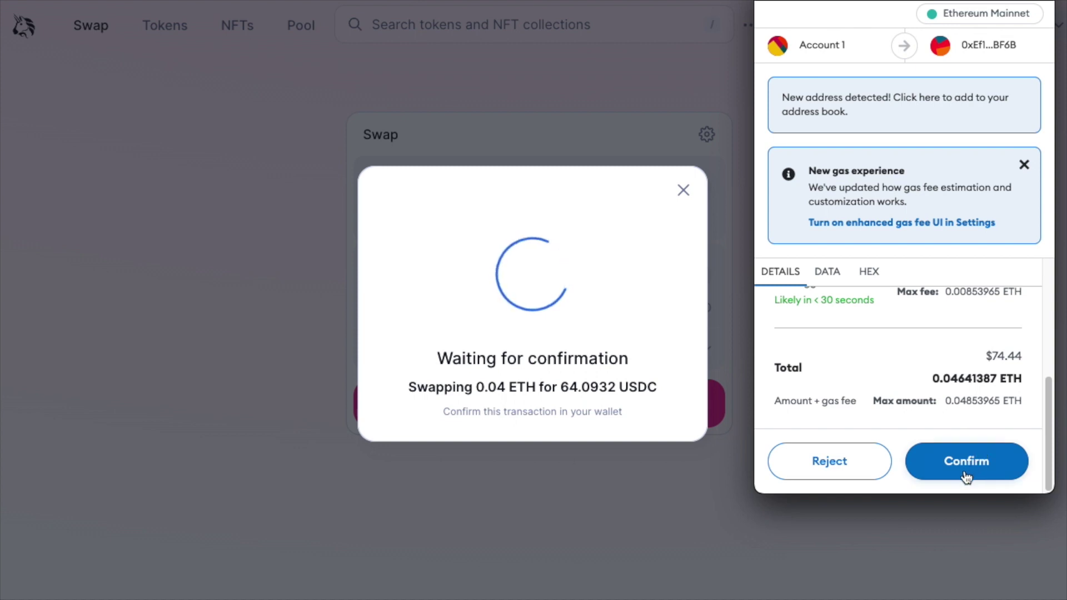
Approve the swap in MetaMask, import USDC as a wallet token, and dismiss the submitted notice.
left_click(965, 473)
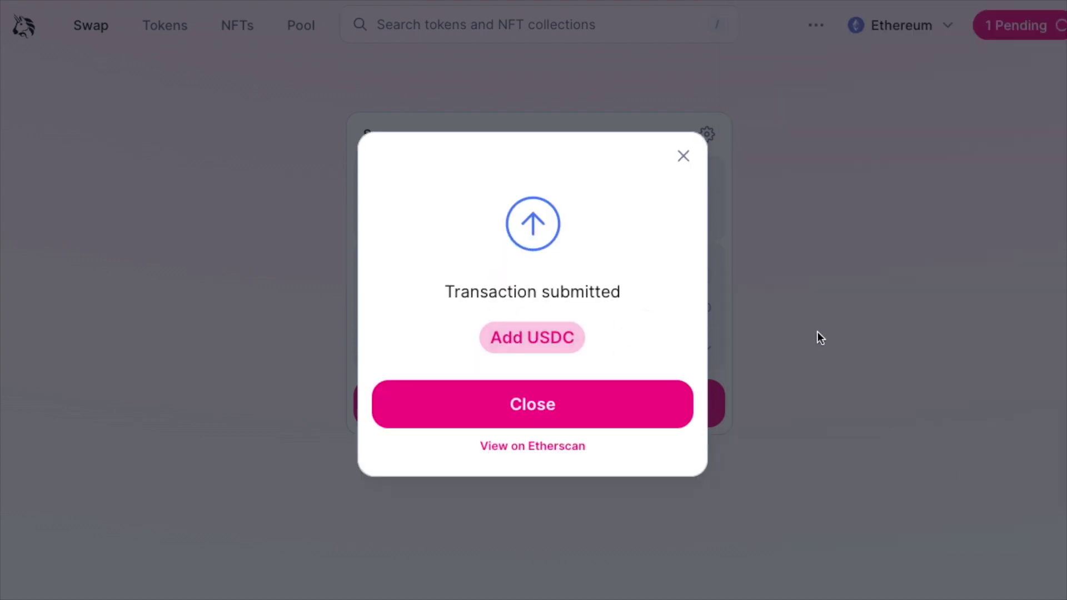
left_click(535, 346)
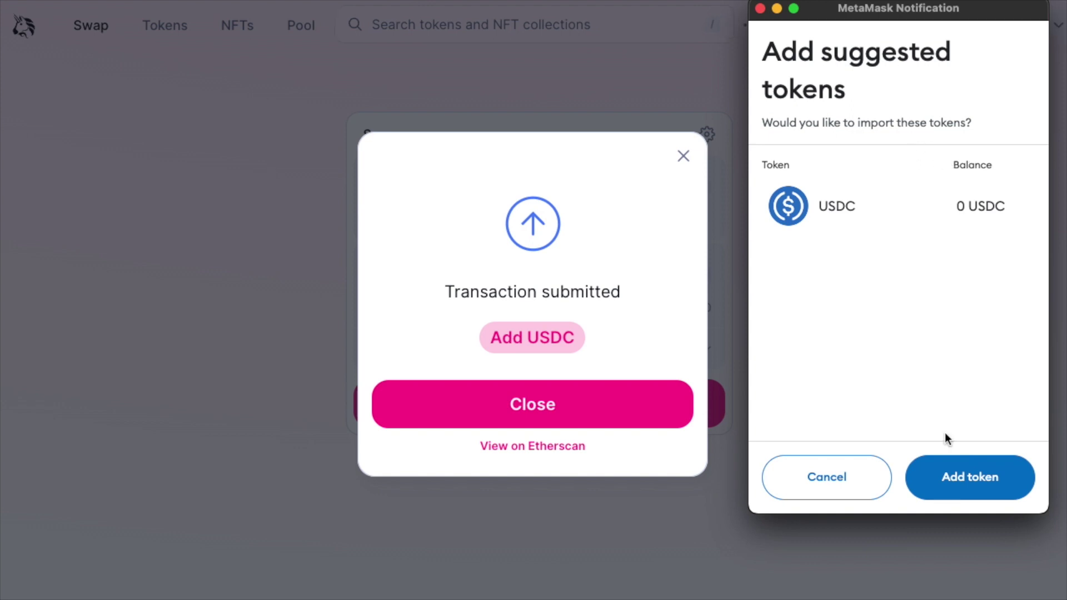
left_click(967, 489)
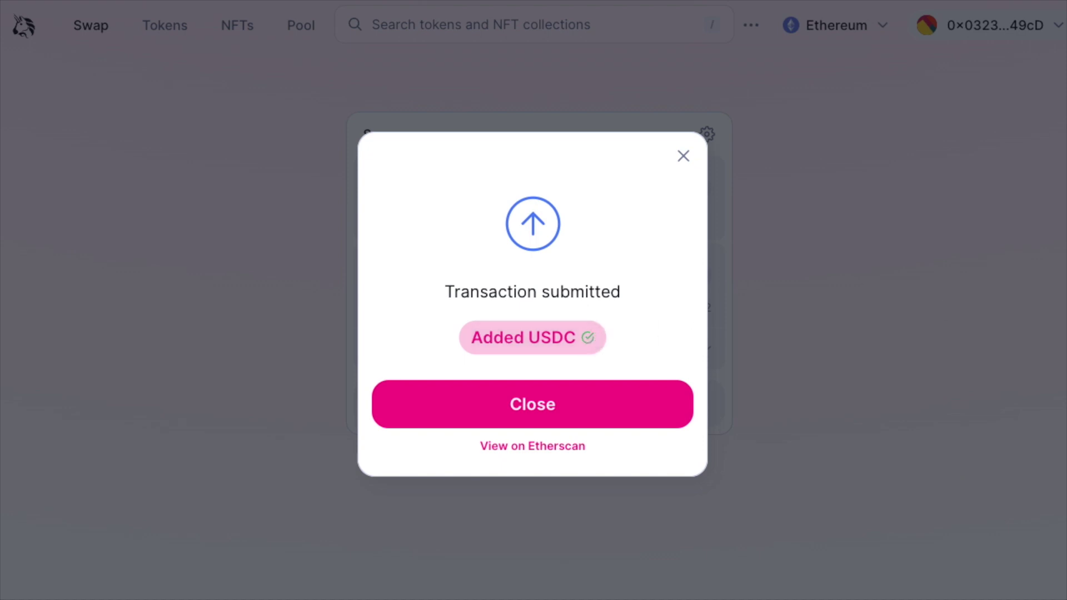
left_click(866, 206)
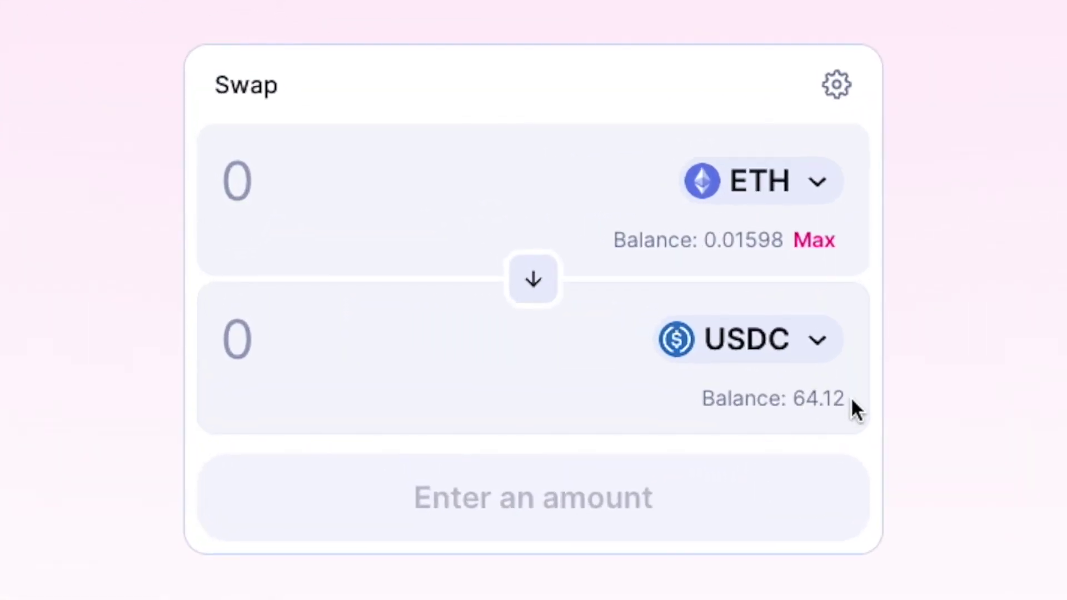
left_click_drag(845, 399, 795, 404)
left_click(816, 412)
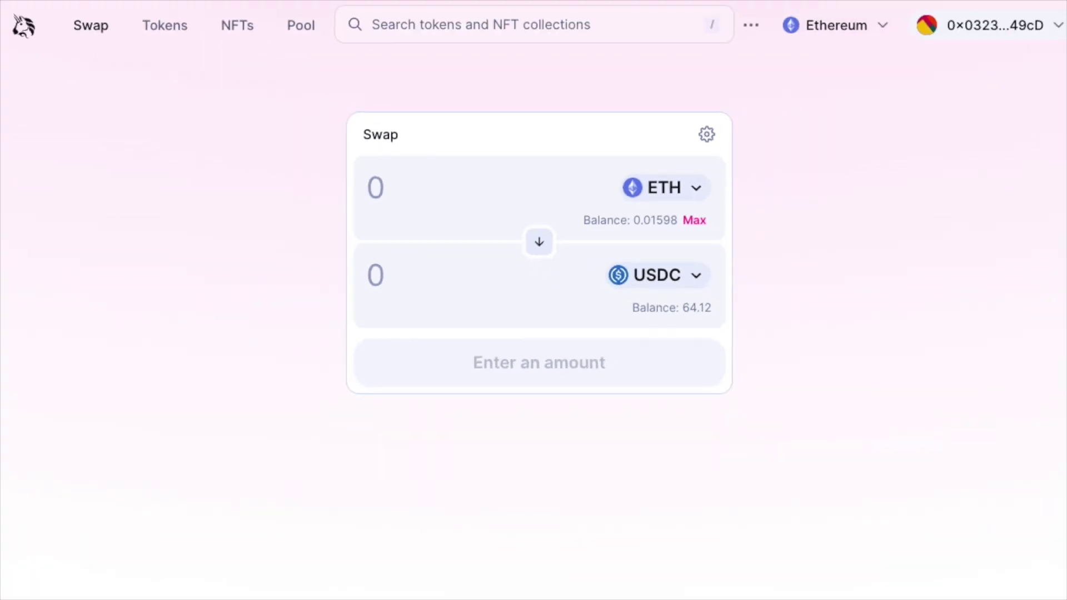
Open MetaMask with Alt+Shift+M and view Assets: 0.016 ETH, 0 UNI, 64.12084 USDC.
key("alt+shift+m")
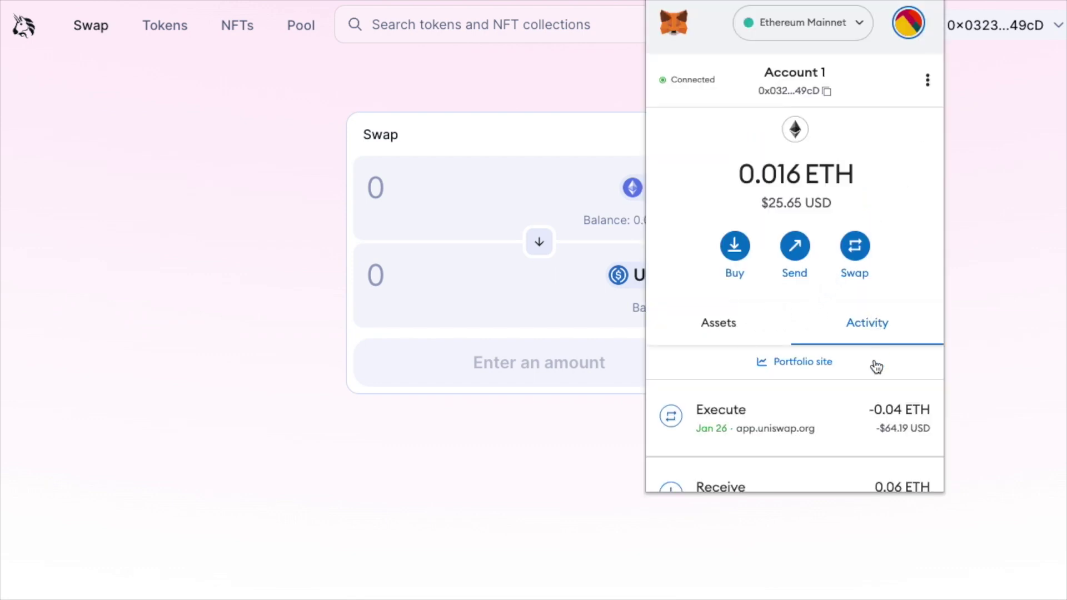
scroll(865, 407, "down", 2)
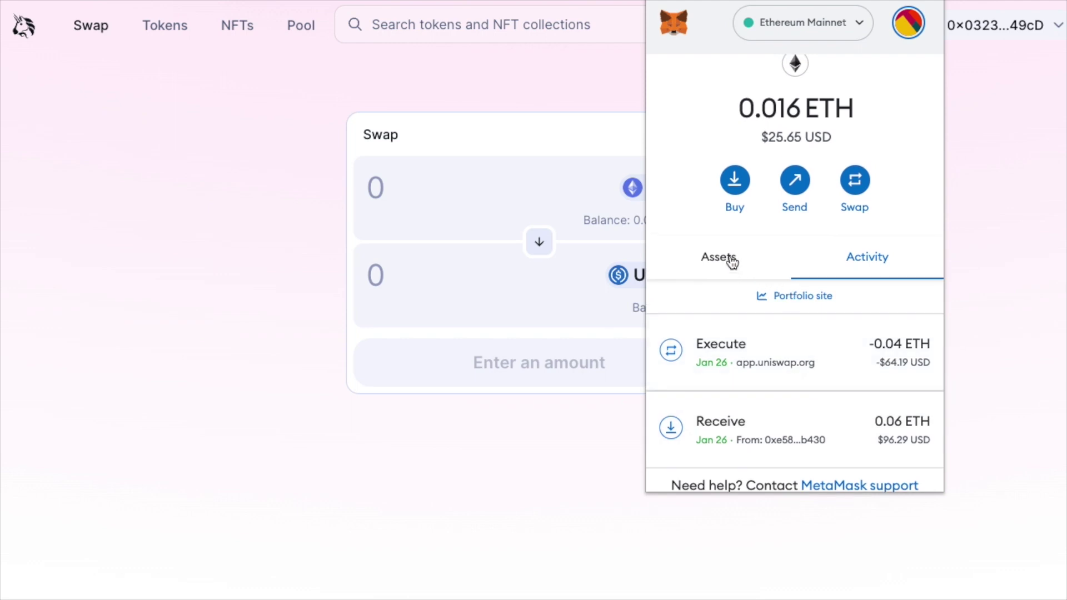
left_click(717, 269)
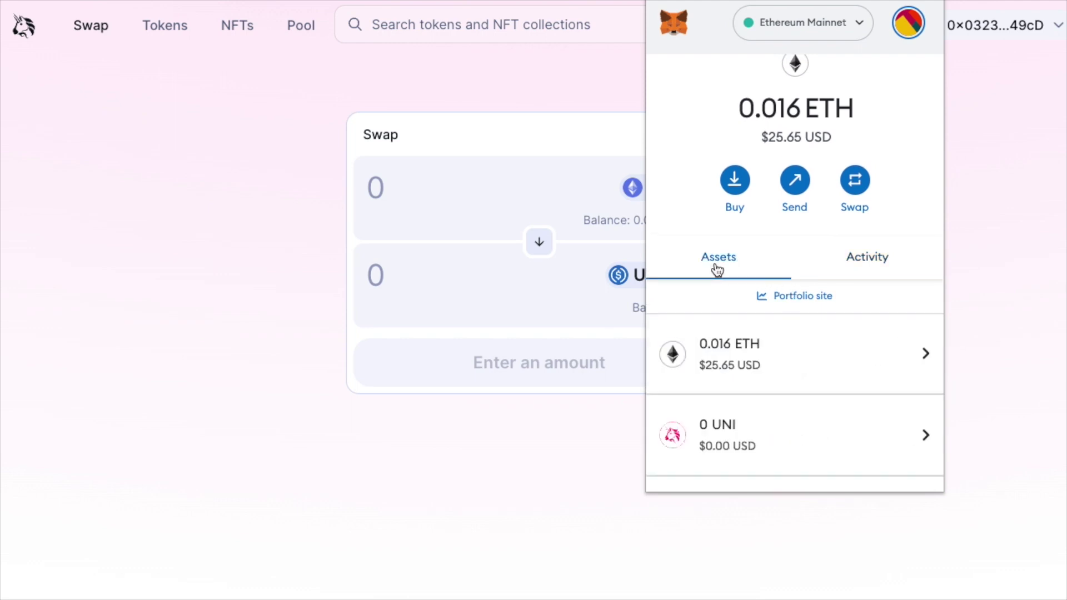
scroll(801, 370, "down", 3)
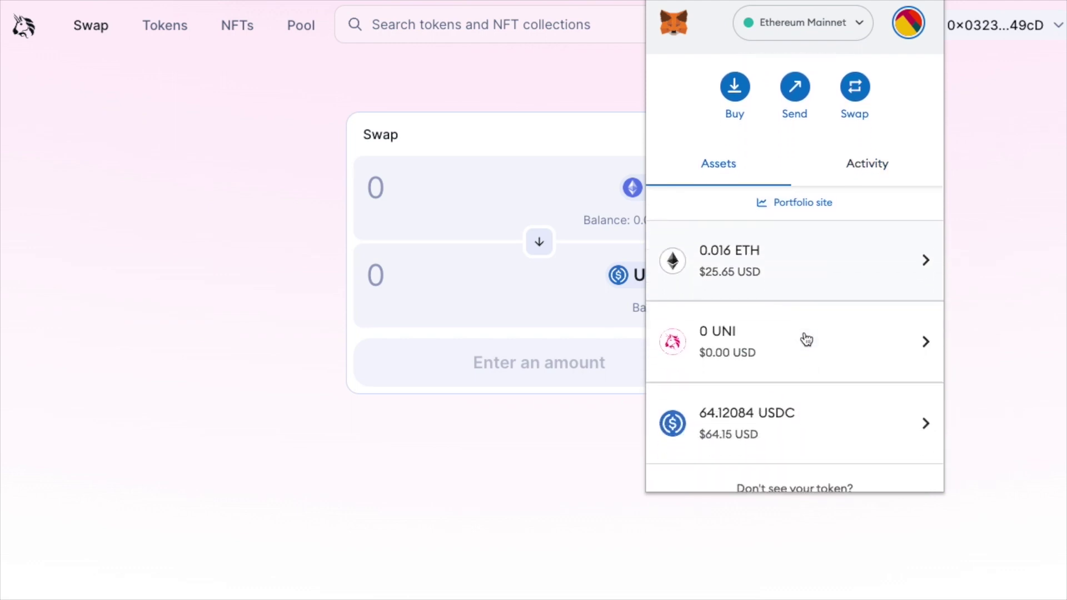